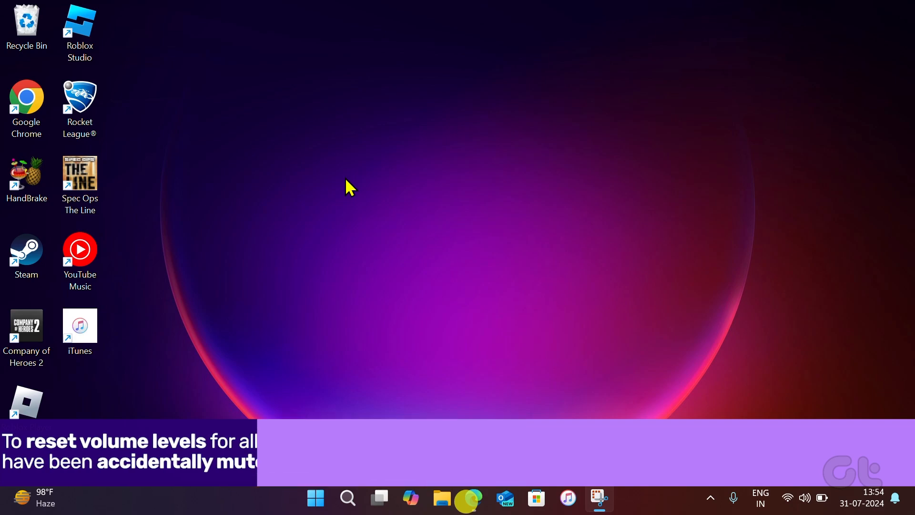
# Launch Settings and navigate to the System > Sound page
pyautogui.press('super+i')
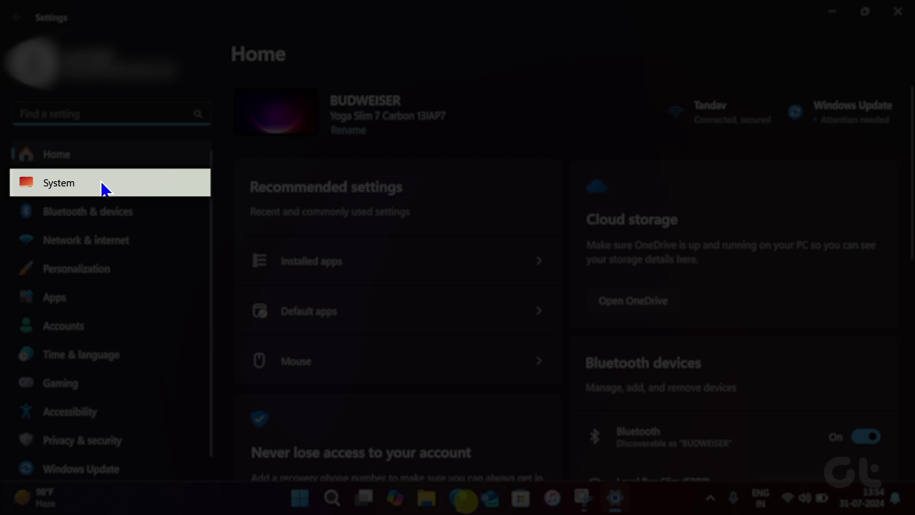
pyautogui.click(102, 188)
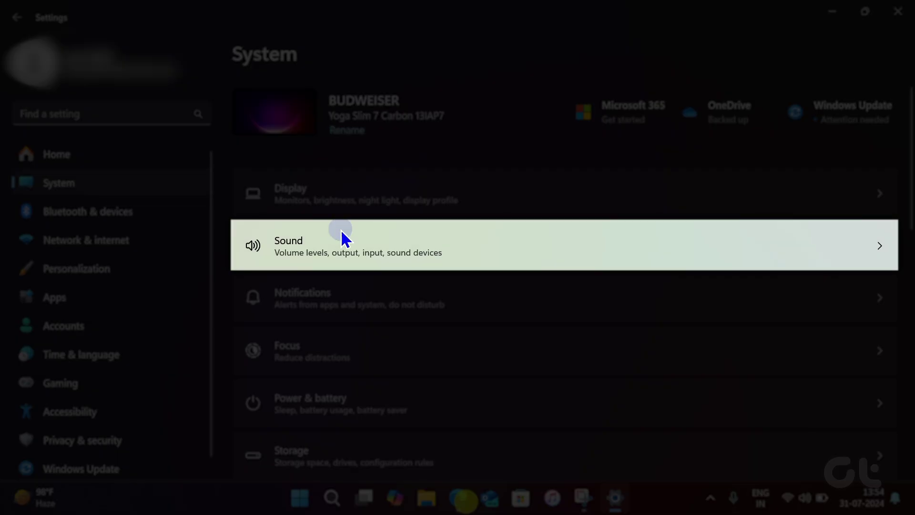
pyautogui.click(342, 239)
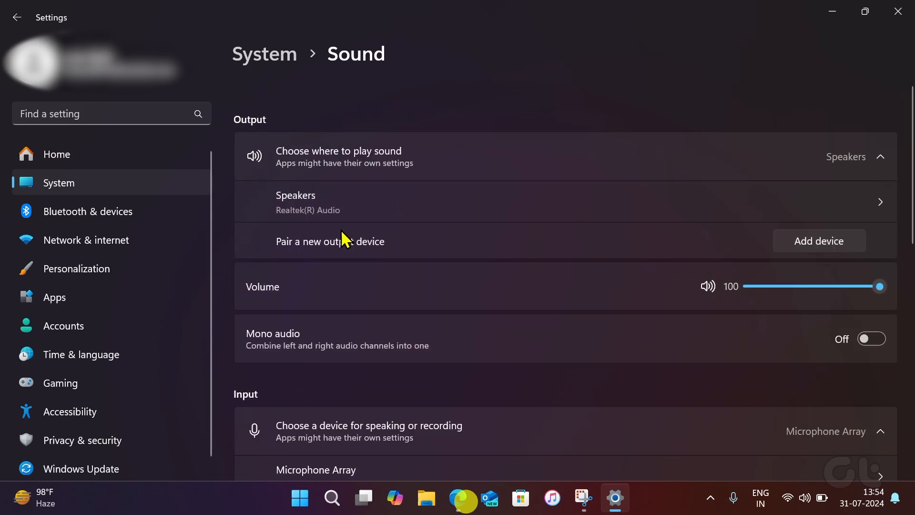
pyautogui.scroll(-3, 483, 365)
pyautogui.scroll(-3, 484, 364)
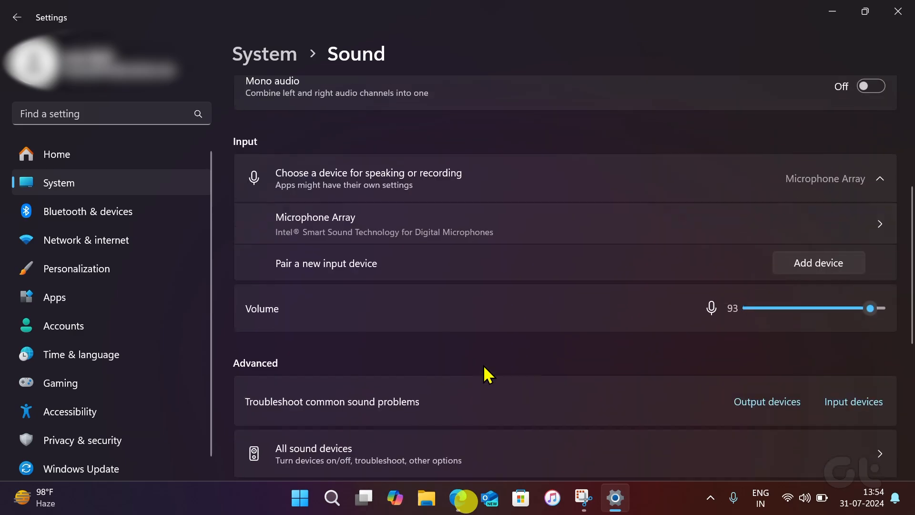
pyautogui.scroll(-2, 483, 365)
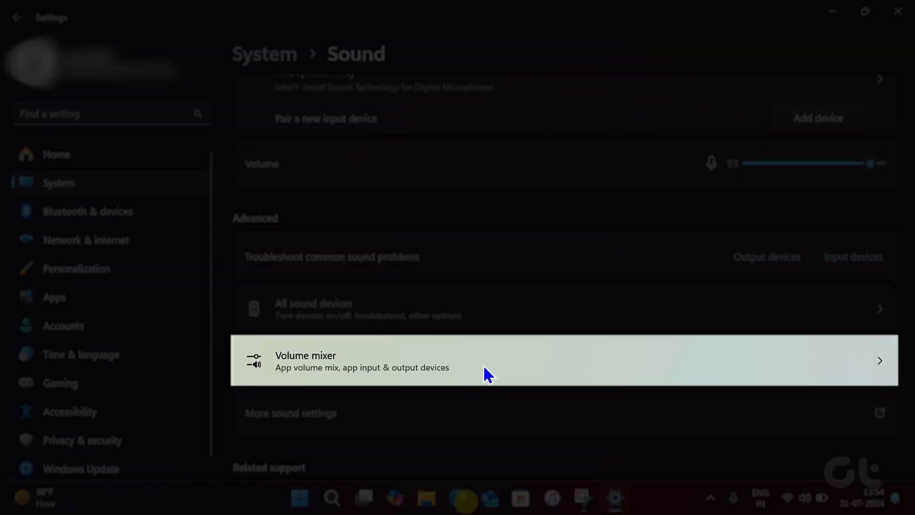
# In Volume mixer, reset sound devices and app volumes to recommended defaults, then return to Sound
pyautogui.click(483, 365)
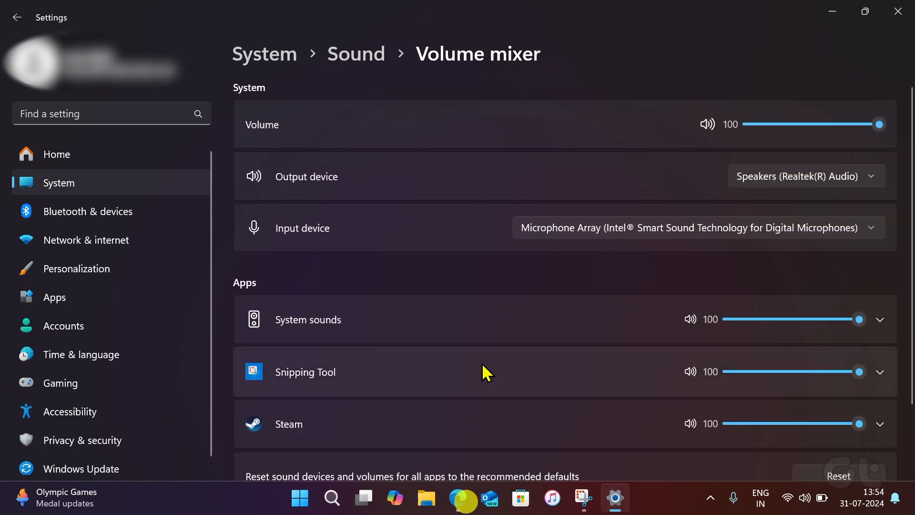
pyautogui.scroll(-3, 539, 369)
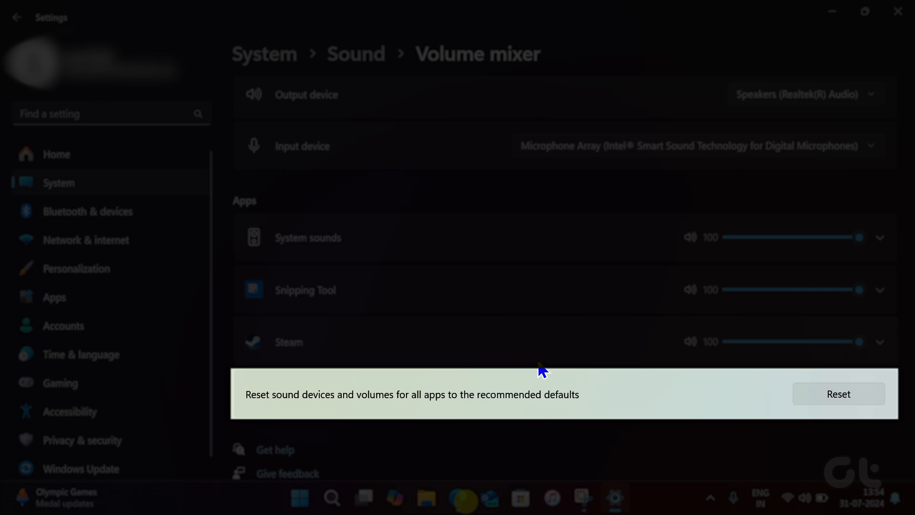
pyautogui.click(810, 398)
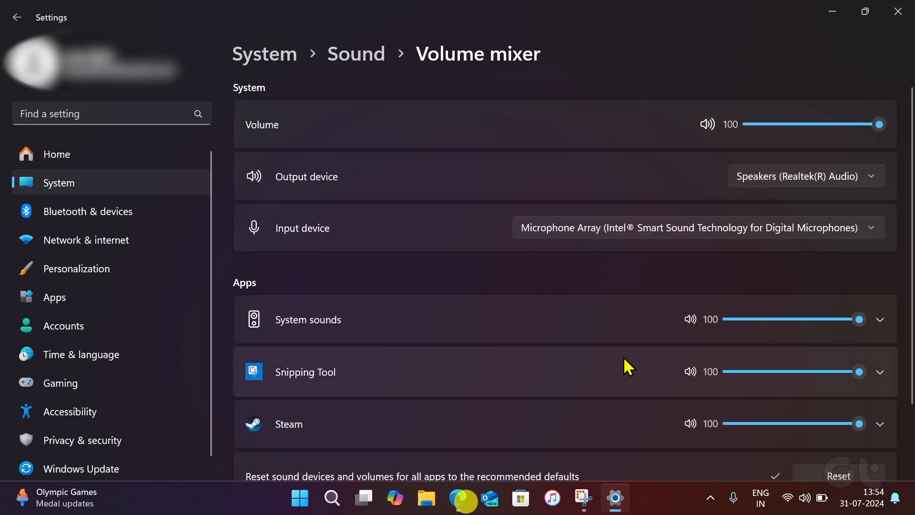
pyautogui.scroll(-1, 626, 366)
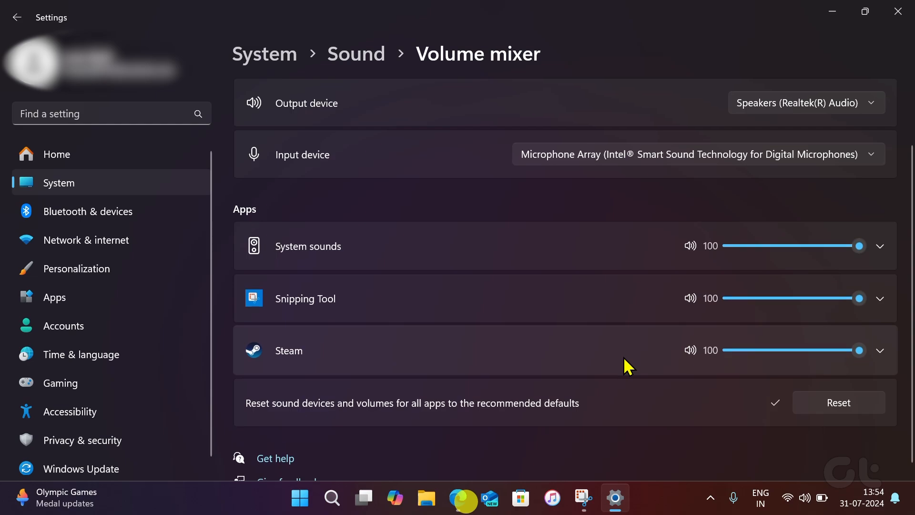
pyautogui.scroll(2, 626, 366)
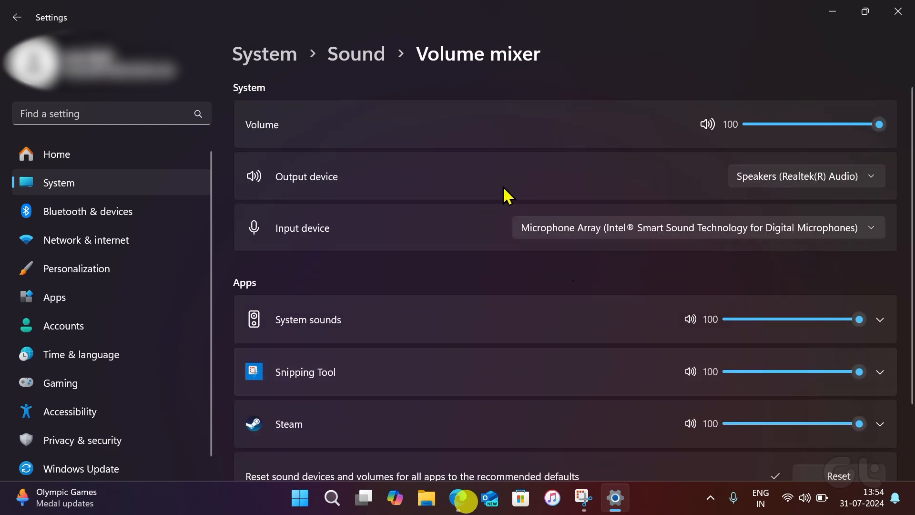
pyautogui.click(361, 64)
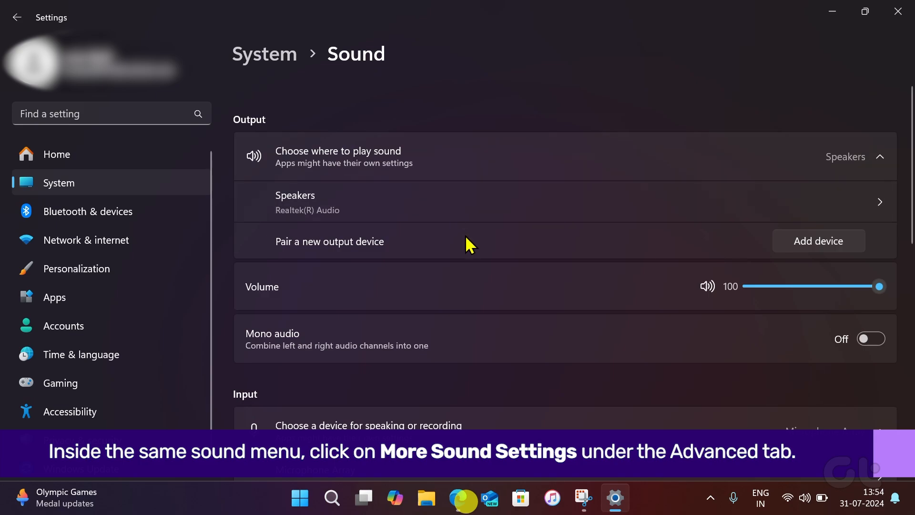
pyautogui.scroll(-2, 466, 243)
pyautogui.scroll(-2, 466, 243)
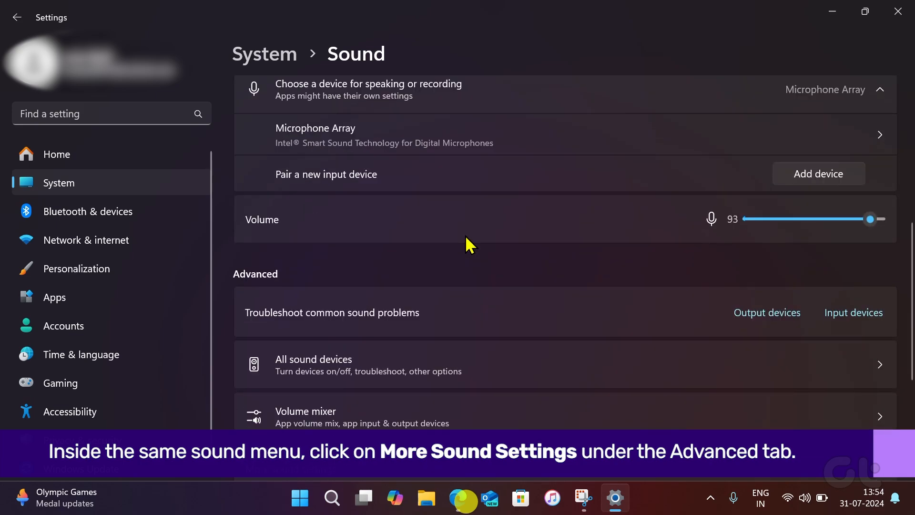
pyautogui.scroll(-2, 467, 243)
pyautogui.scroll(-1, 466, 243)
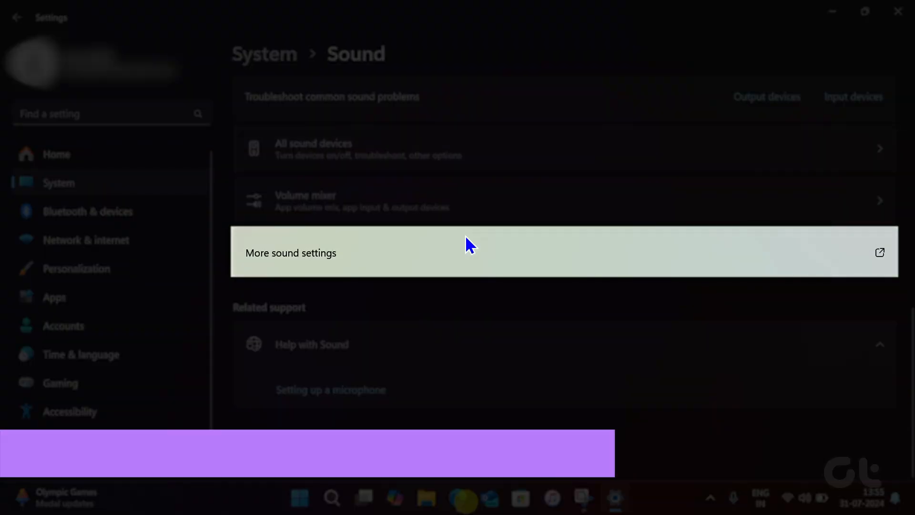
pyautogui.click(465, 244)
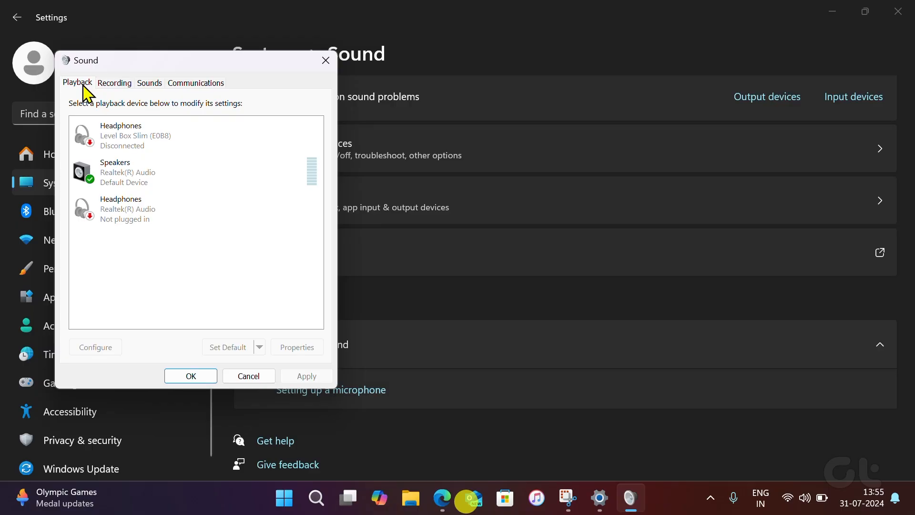
# Select the Speakers playback device and bring up its Properties dialog
pyautogui.click(109, 180)
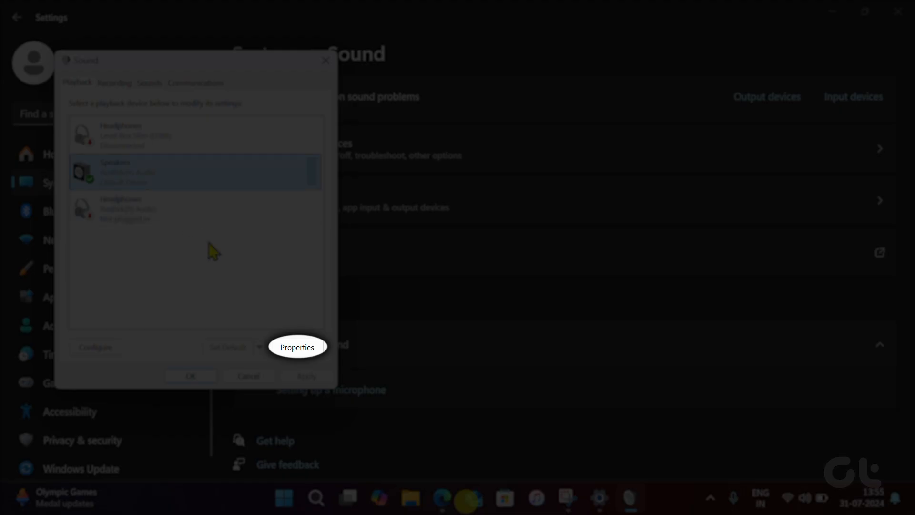
pyautogui.click(292, 346)
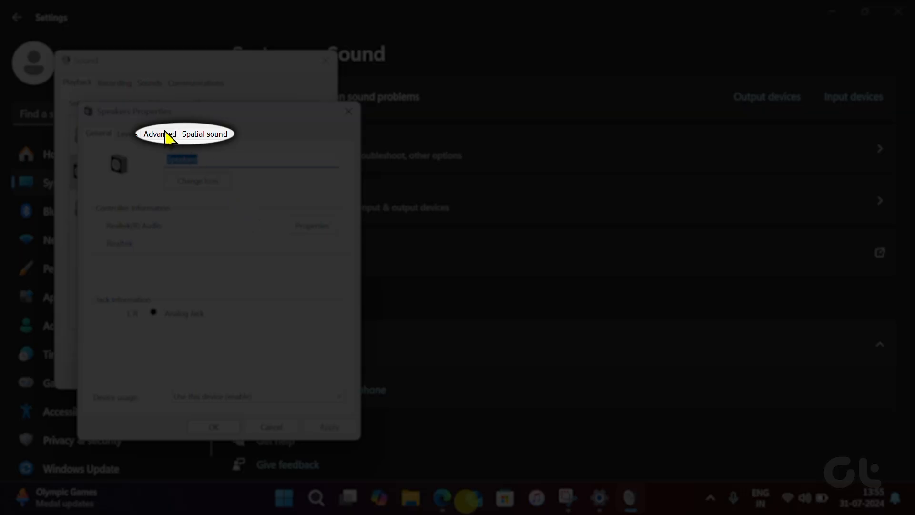
# Restore the Speakers' spatial sound to default (Off), then review the Levels, General and Advanced tabs
pyautogui.click(207, 134)
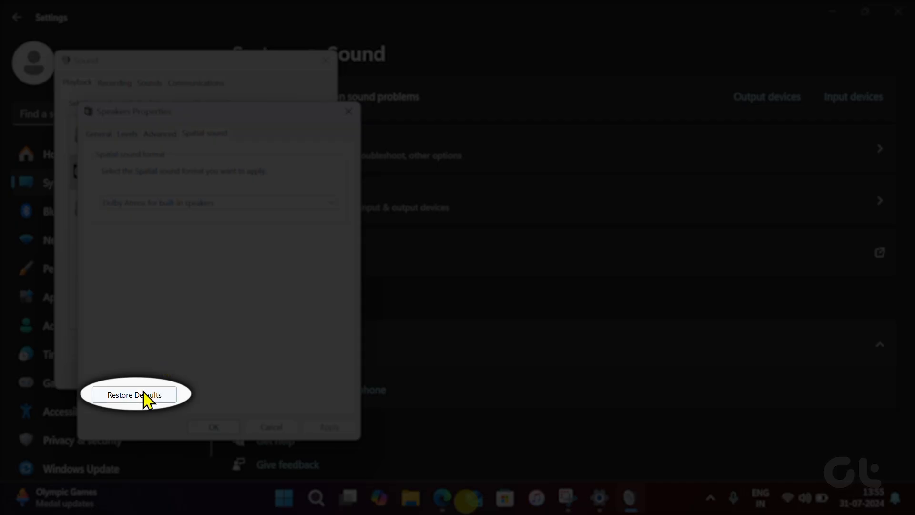
pyautogui.click(147, 396)
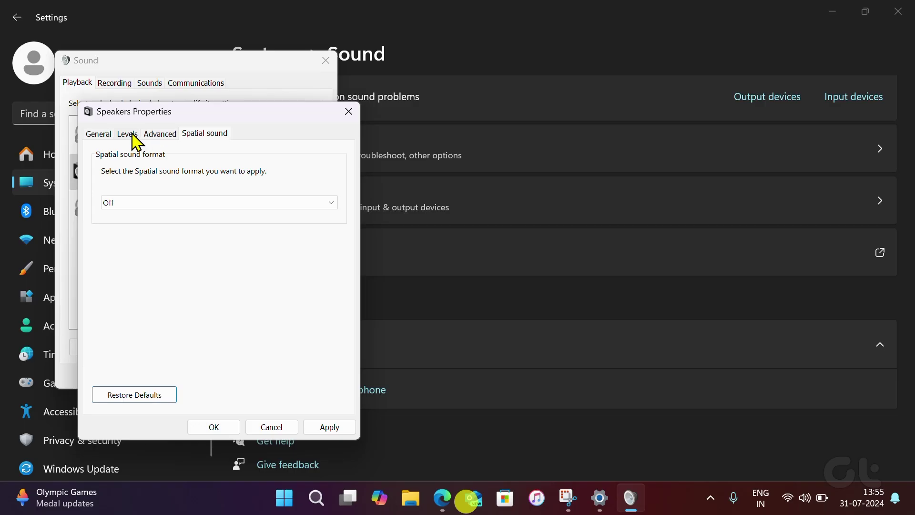
pyautogui.click(129, 135)
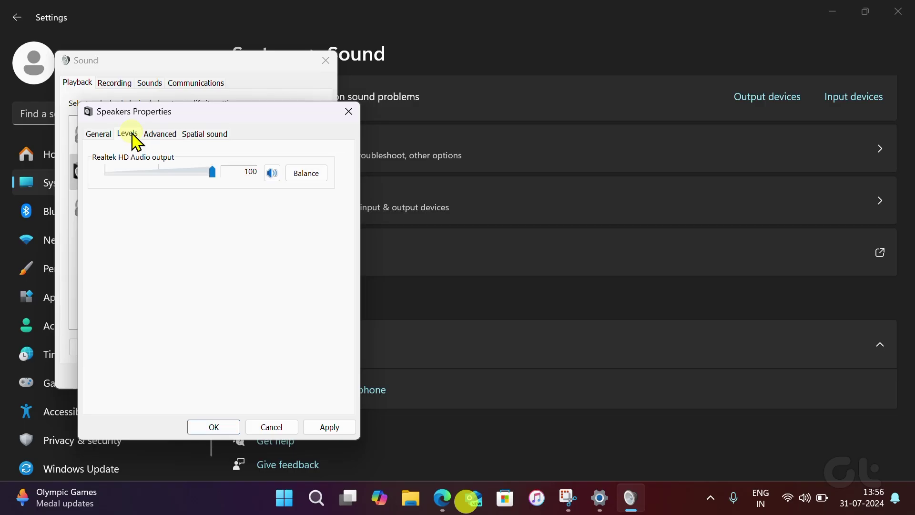
pyautogui.click(100, 136)
pyautogui.click(160, 134)
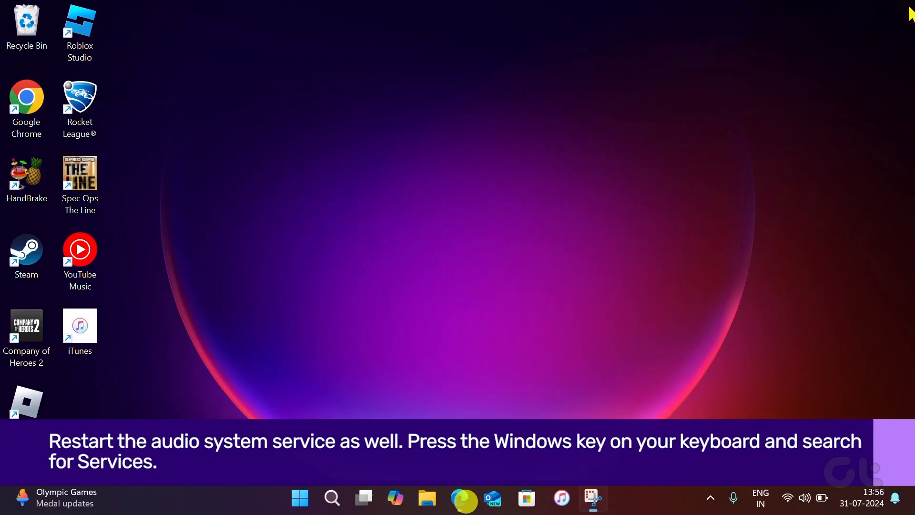
# Launch the Services console from Start search and select the Windows Audio service
pyautogui.press('super')
pyautogui.write('services')
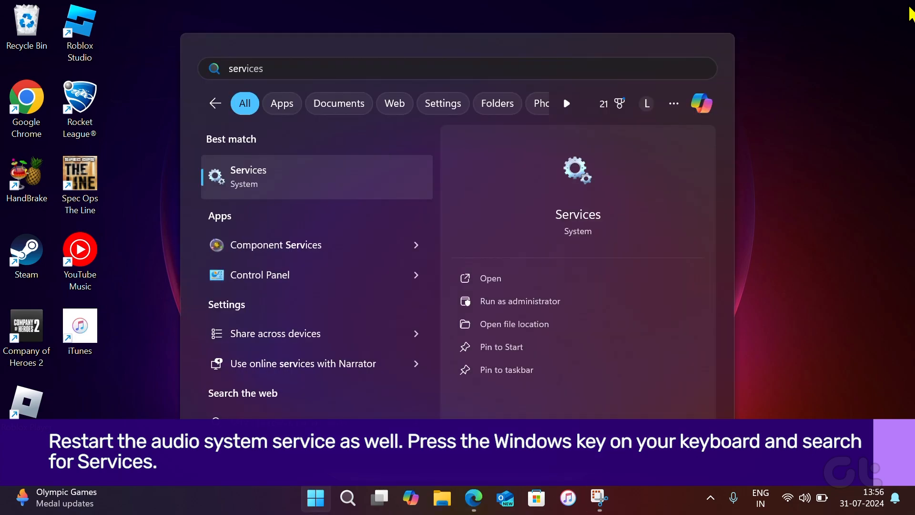
pyautogui.press('Return')
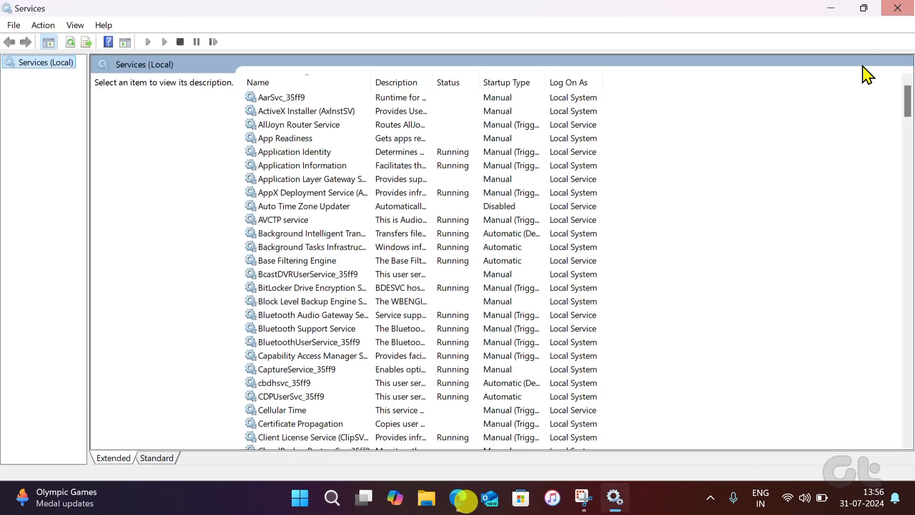
pyautogui.scroll(-3, 296, 287)
pyautogui.scroll(-10, 296, 288)
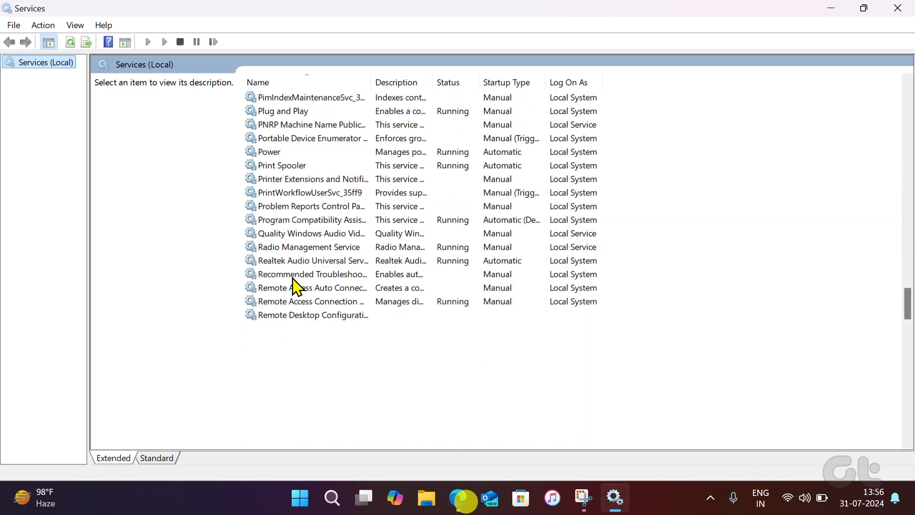
pyautogui.scroll(-8, 296, 288)
pyautogui.scroll(-8, 296, 288)
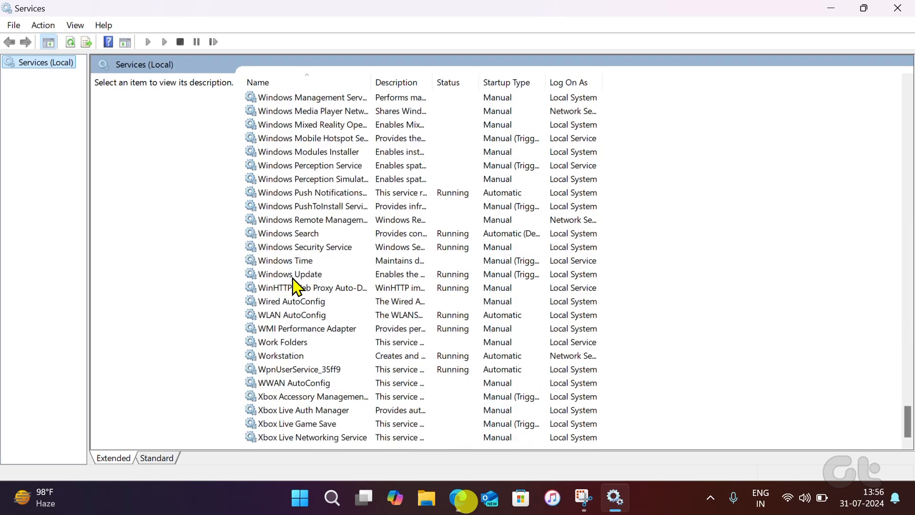
pyautogui.scroll(5, 296, 287)
pyautogui.scroll(5, 296, 287)
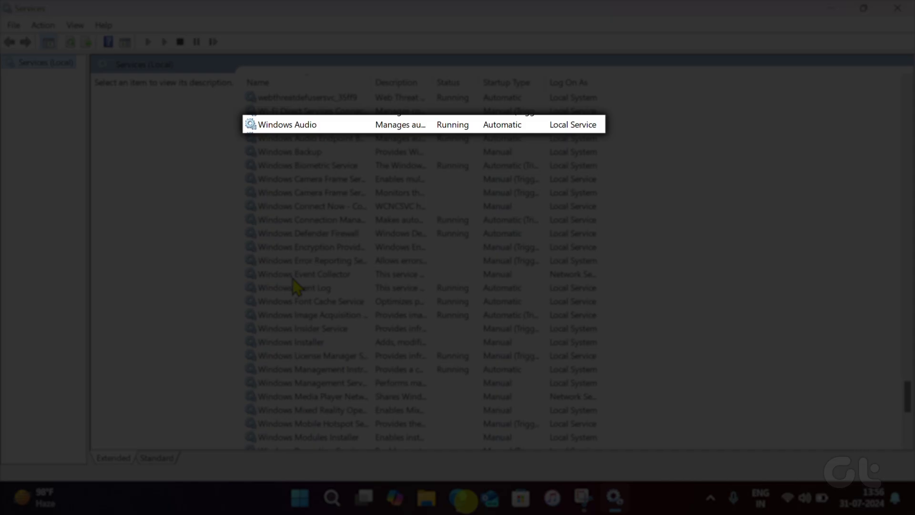
pyautogui.click(294, 127)
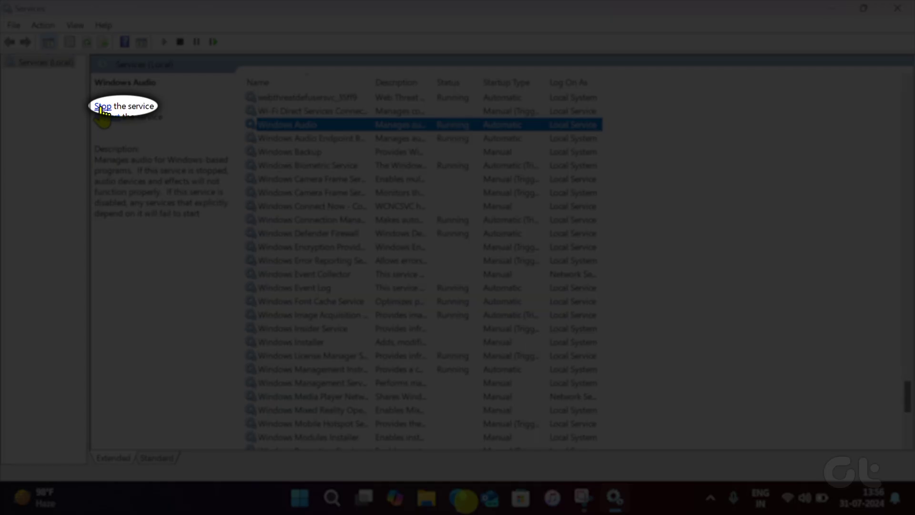
# Stop the Windows Audio service and start it again
pyautogui.click(103, 108)
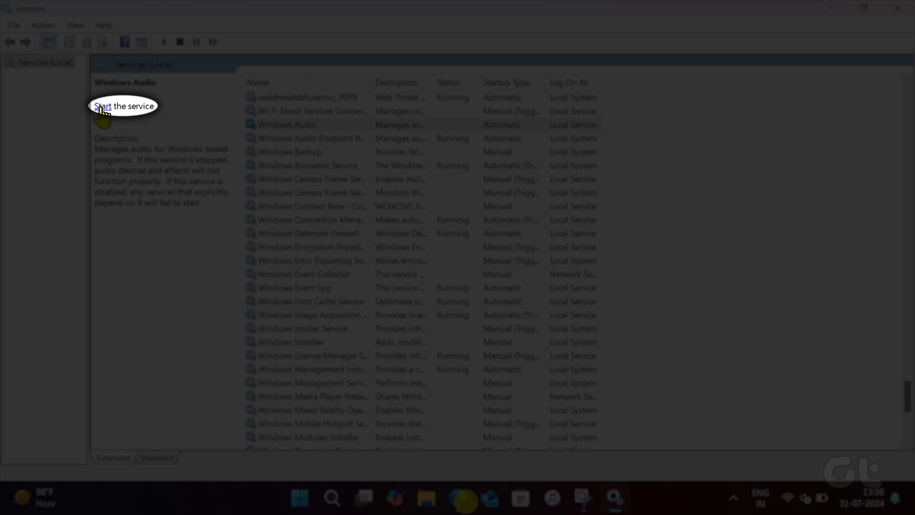
pyautogui.click(103, 107)
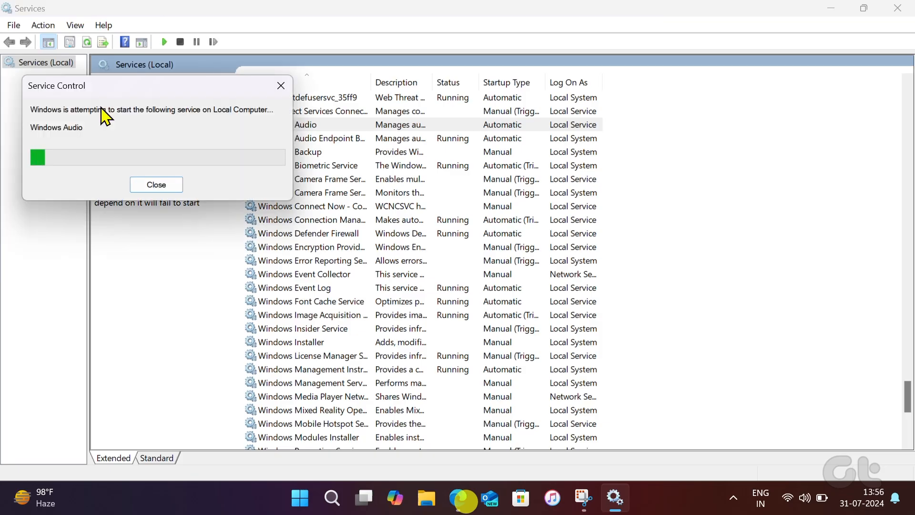